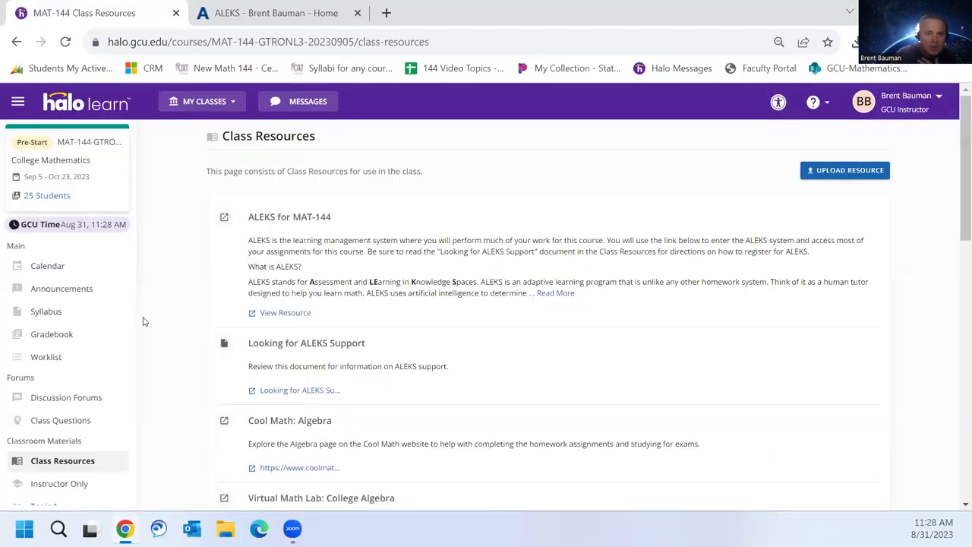
View the MAT-144 course calendar, then return to the Class Resources page.
click(76, 265)
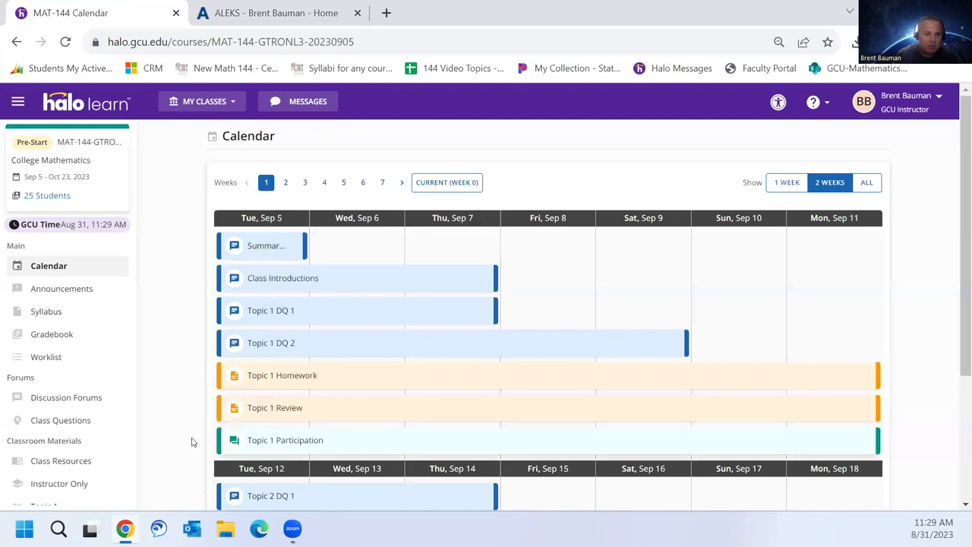
click(67, 461)
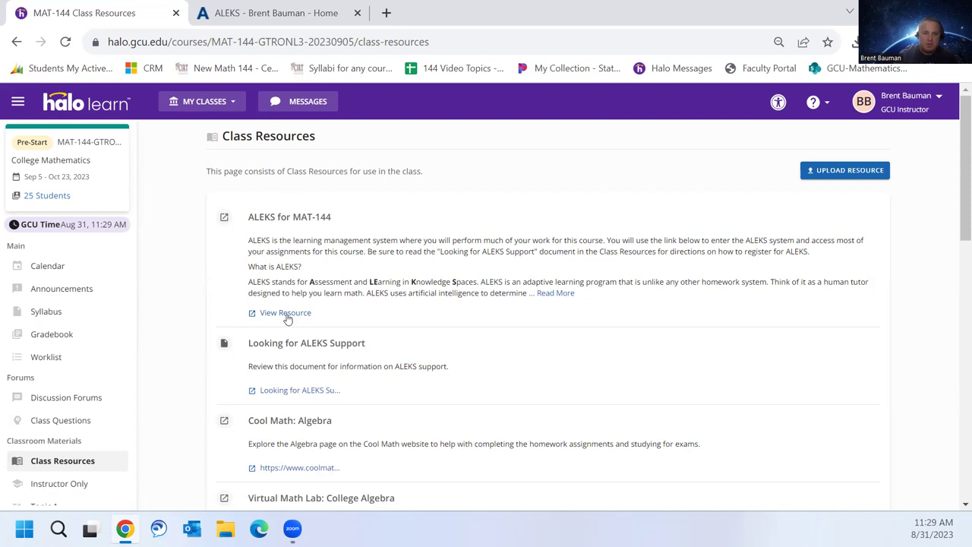
Switch to ALEKS, skip the welcome tooltips, and start and skip through the Tools Tutorial to return to the course home page.
click(233, 30)
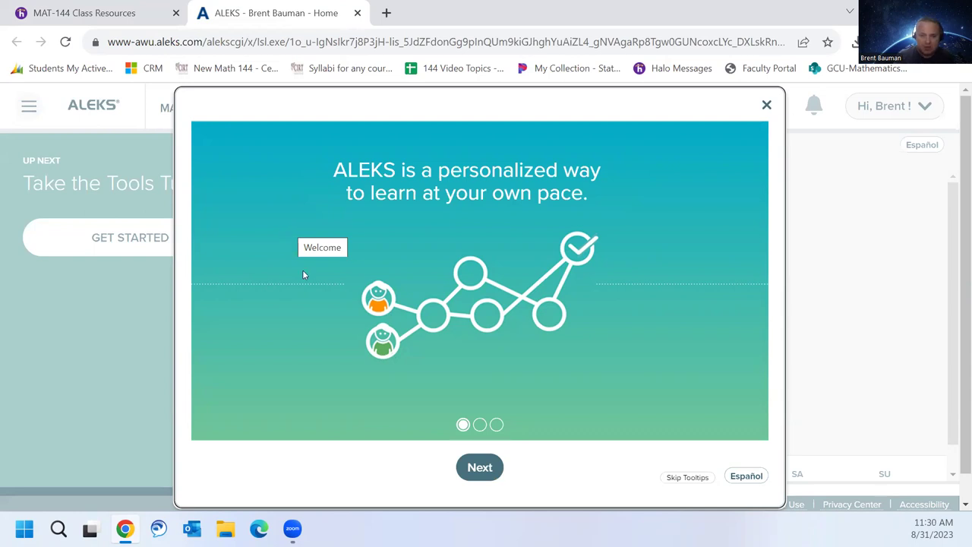
click(685, 478)
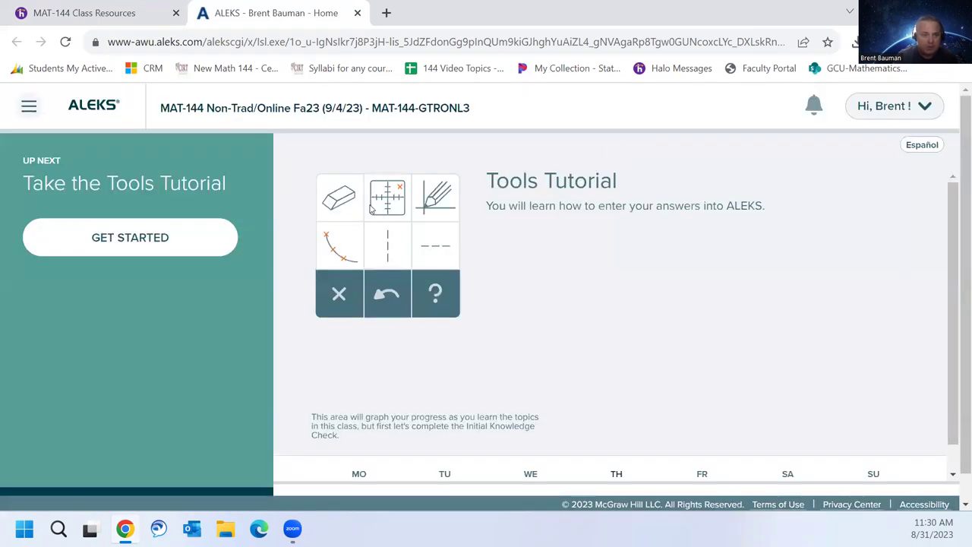
click(162, 250)
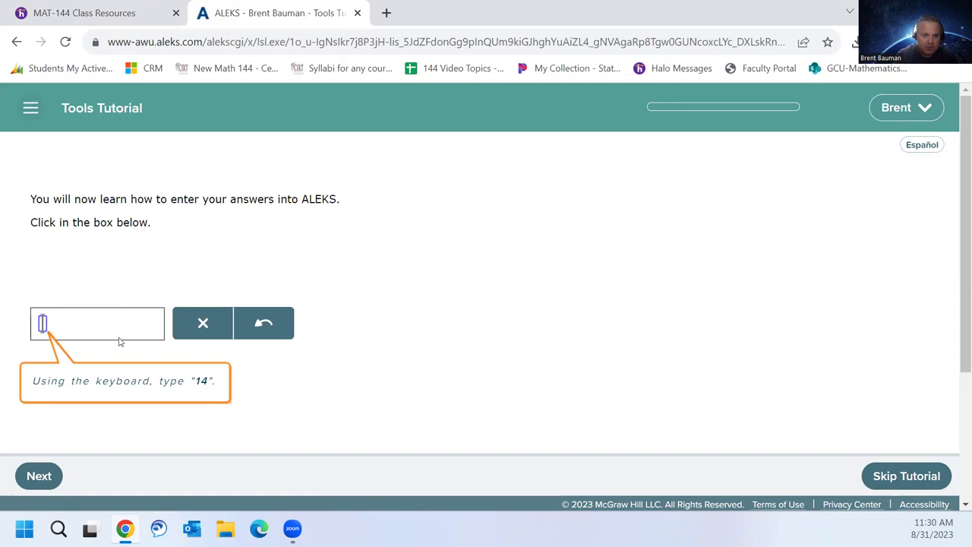
click(906, 478)
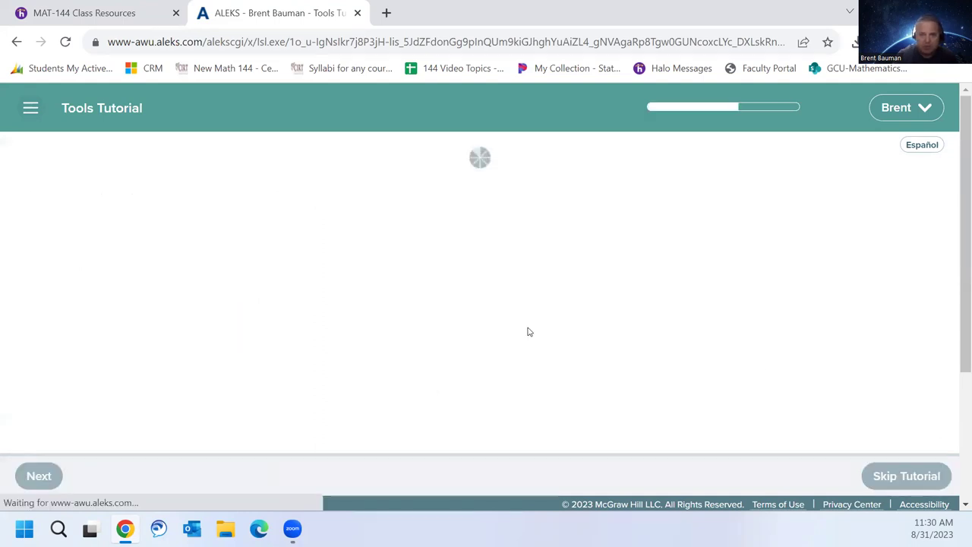
click(897, 476)
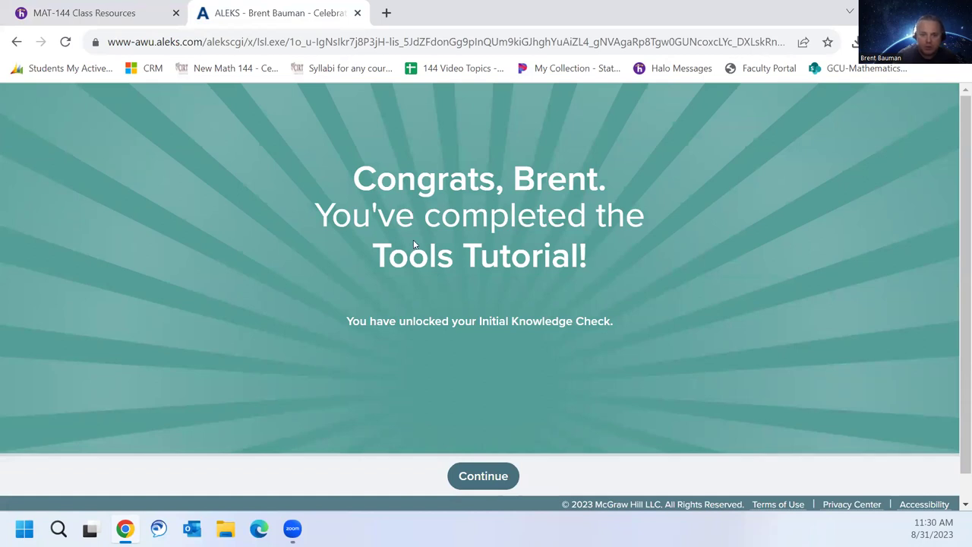
click(483, 475)
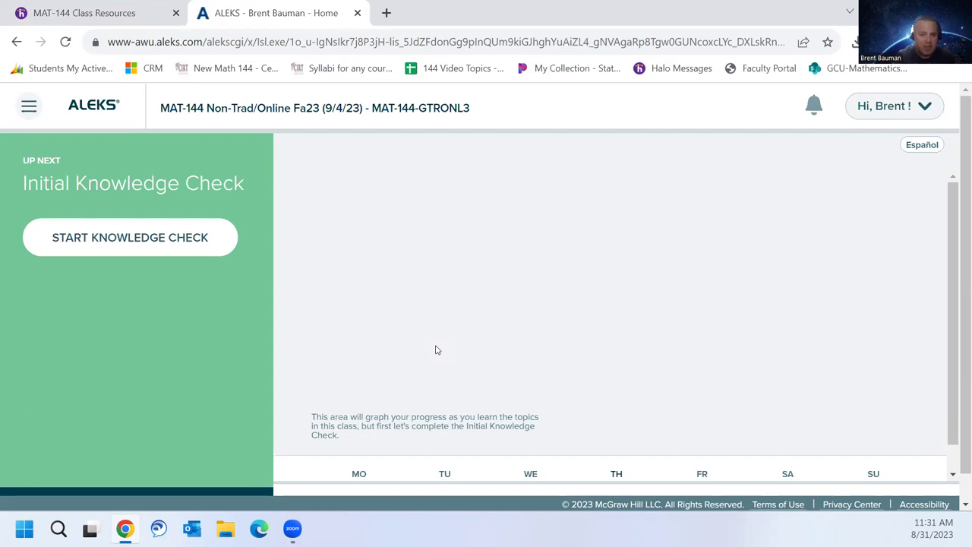
Start the Initial Knowledge Check, skipping its introductory tooltips.
click(114, 250)
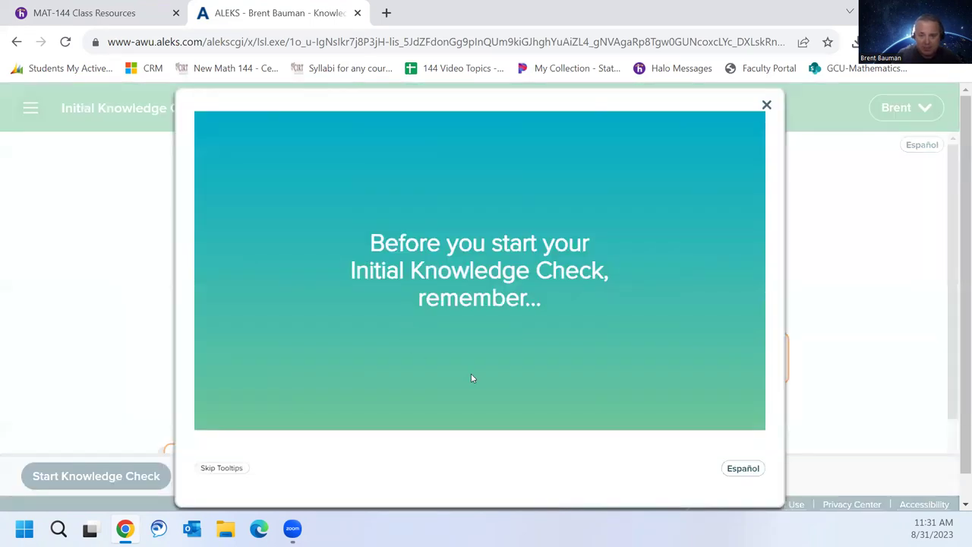
click(235, 468)
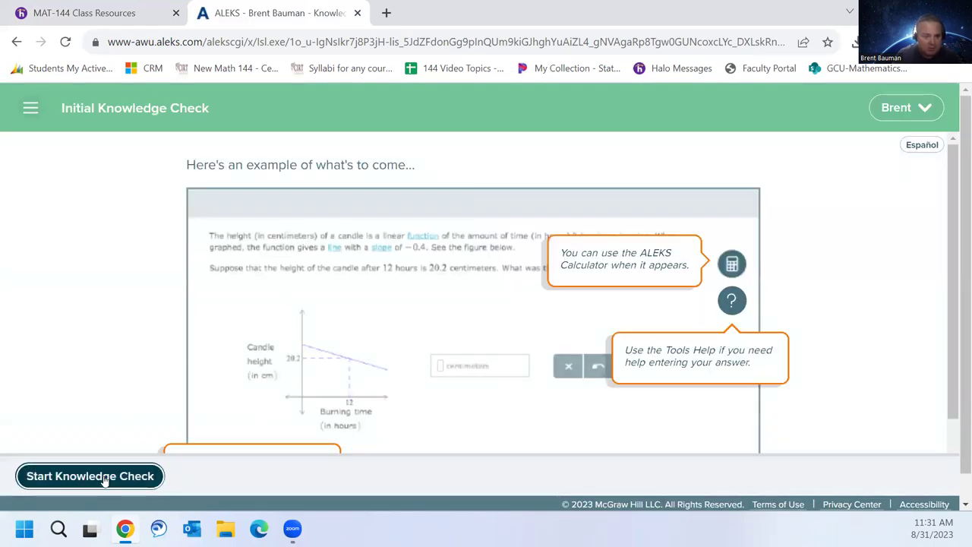
click(104, 479)
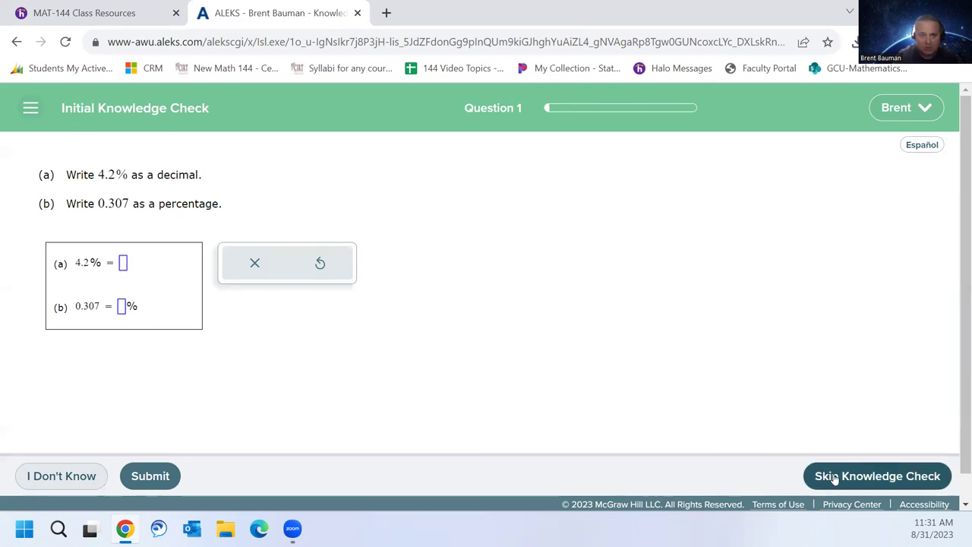
Skip the Initial Knowledge Check with the "Little Knowledge of Quantitative Reasoning" outcome and continue past the results.
click(833, 477)
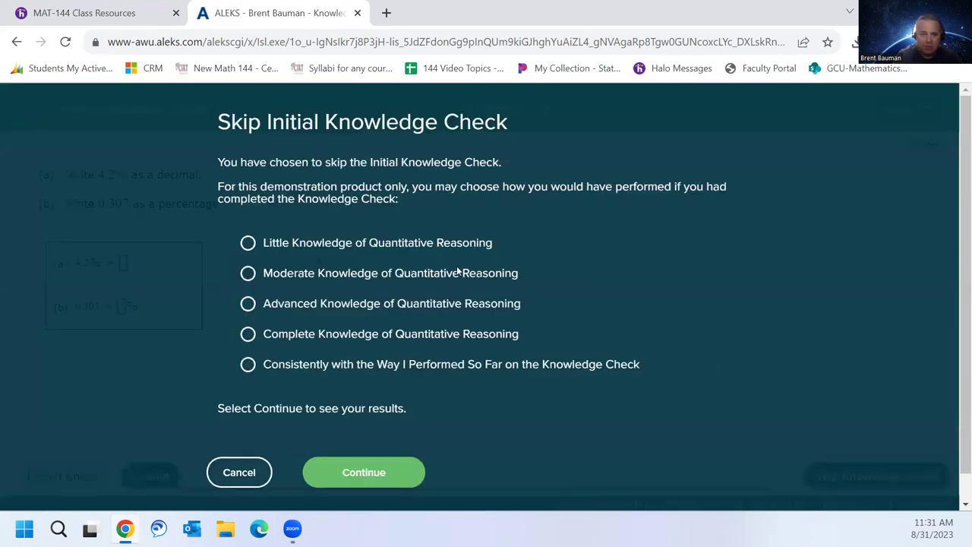
click(245, 242)
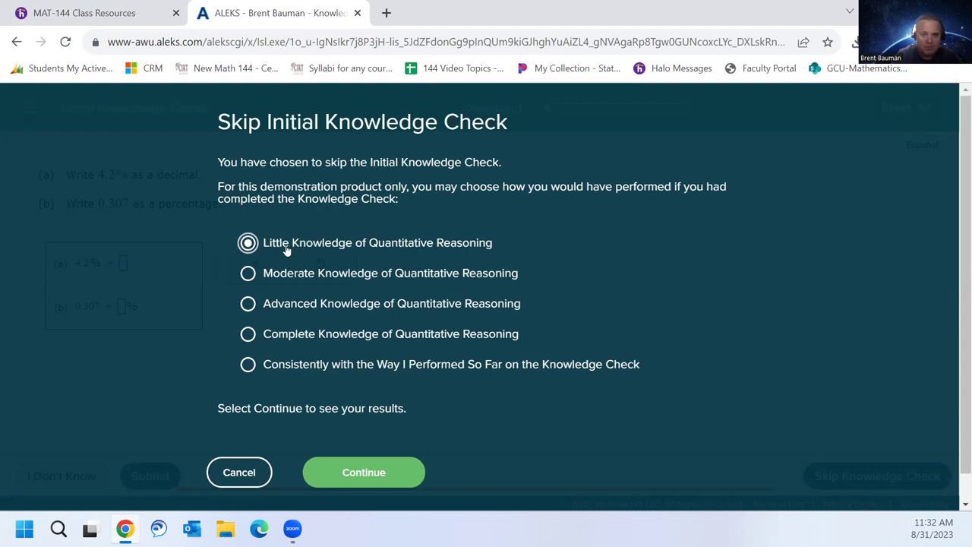
click(366, 475)
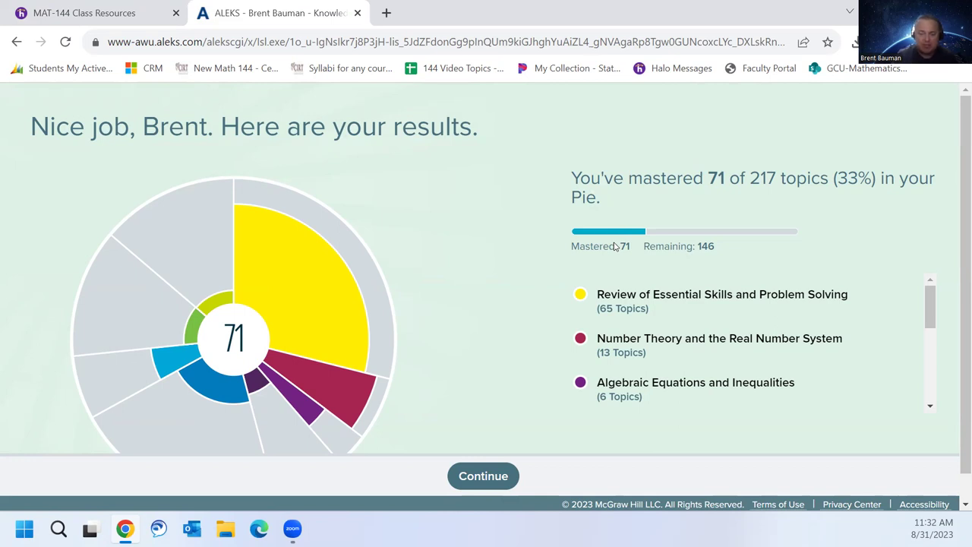
click(493, 477)
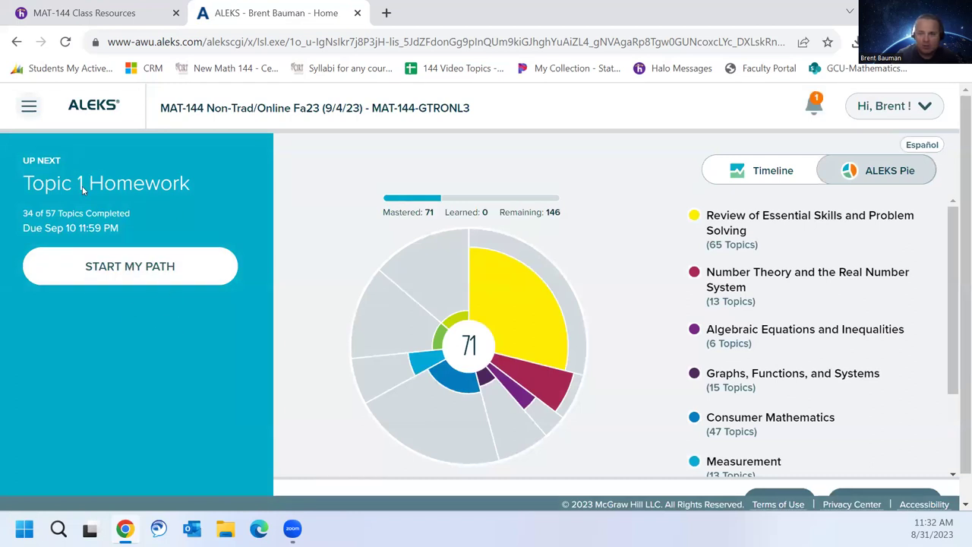
Open the Assignments page and show the upcoming assignments.
click(29, 108)
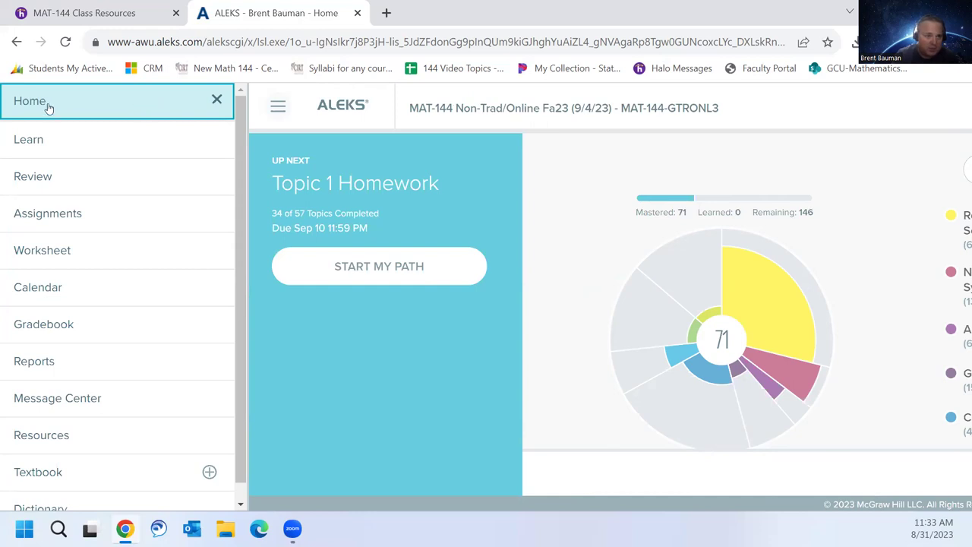
click(47, 217)
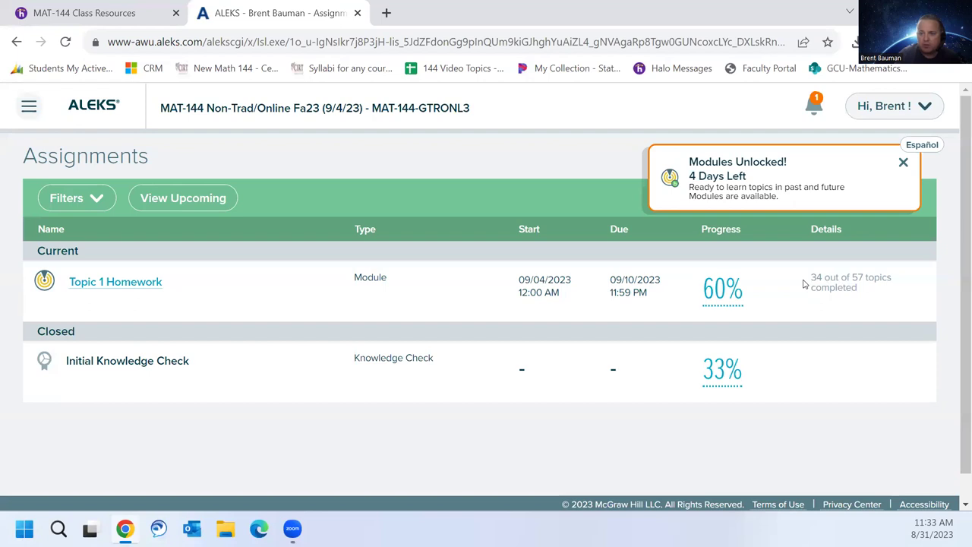
click(219, 201)
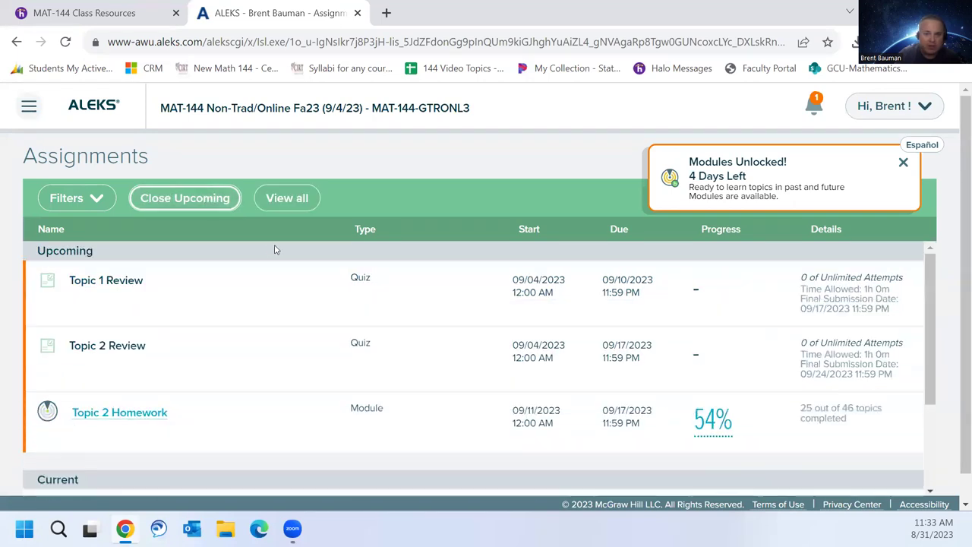
Examine the upcoming and current Topic 1 and Topic 2 homework and reviews, dismissing the Modules Unlocked notification.
scroll(273, 249, down, 2)
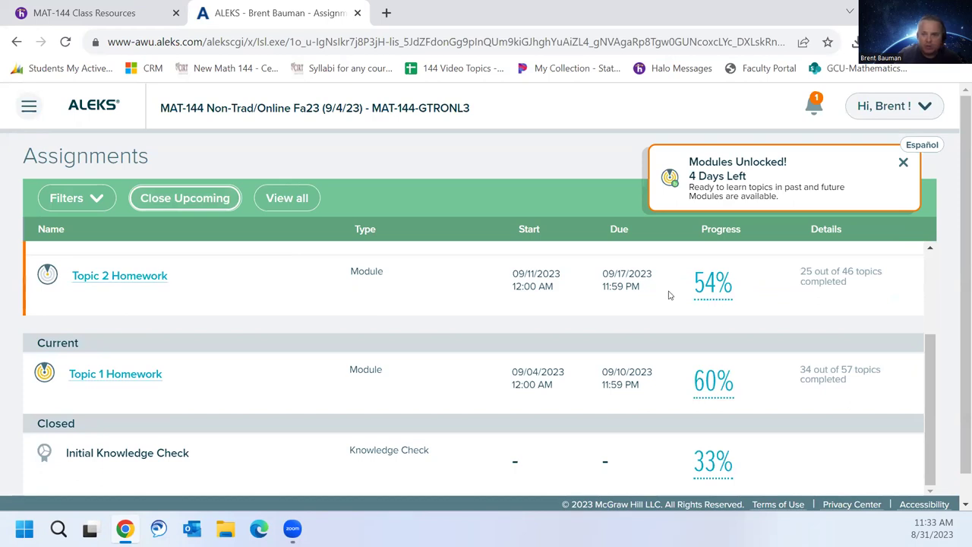
scroll(200, 342, up, 2)
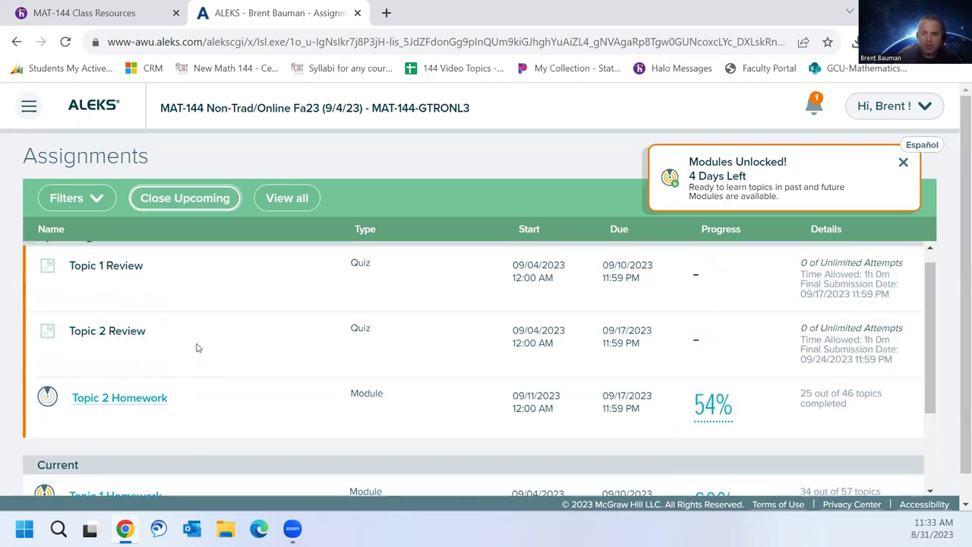
scroll(199, 346, down, 1)
scroll(199, 347, down, 1)
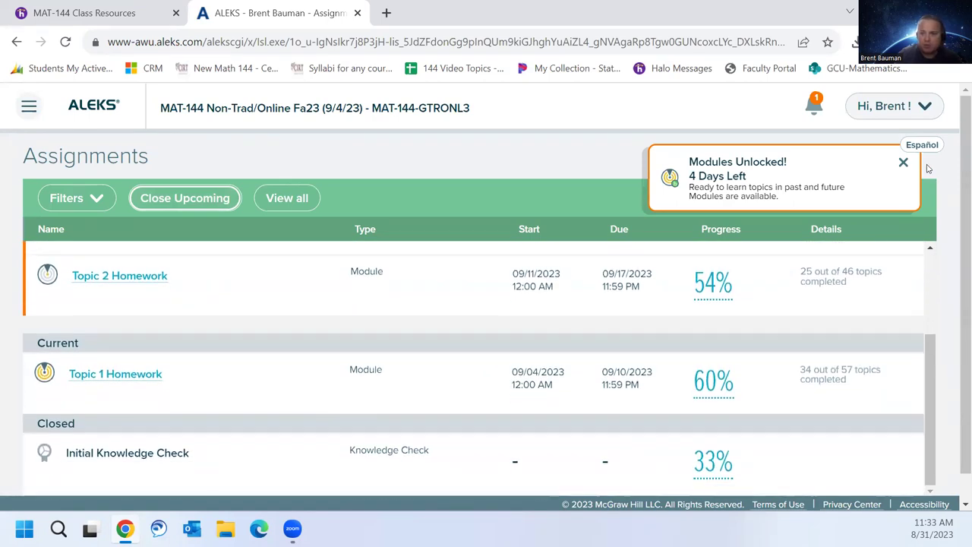
click(902, 162)
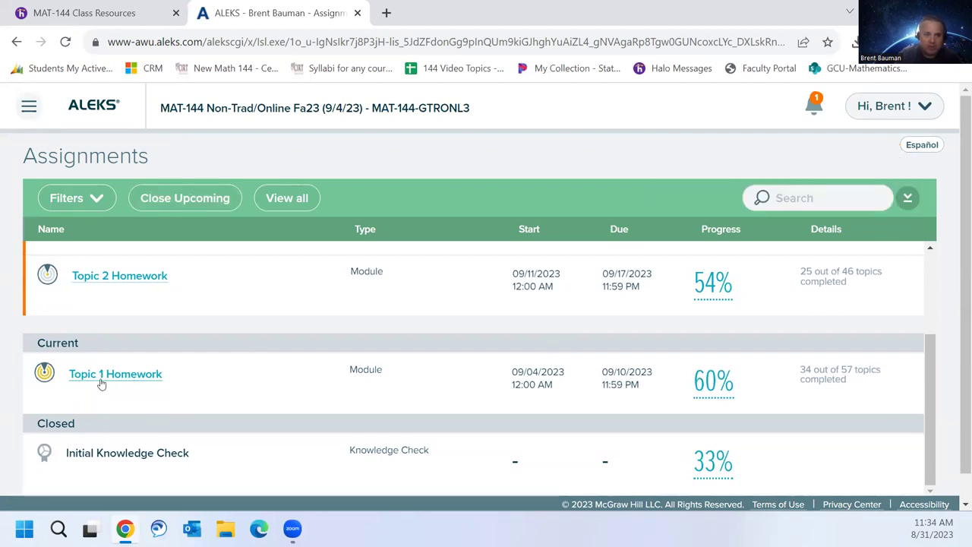
scroll(218, 378, up, 2)
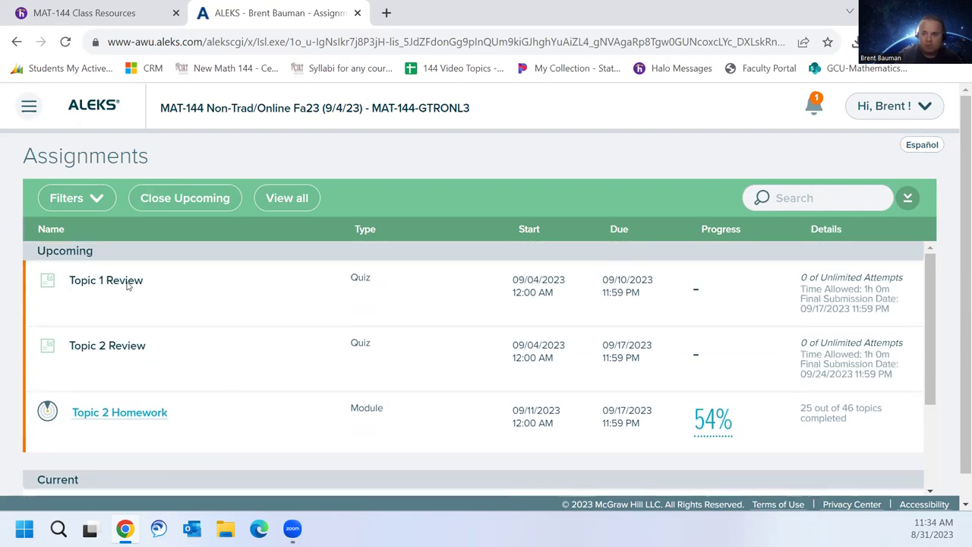
scroll(127, 285, down, 2)
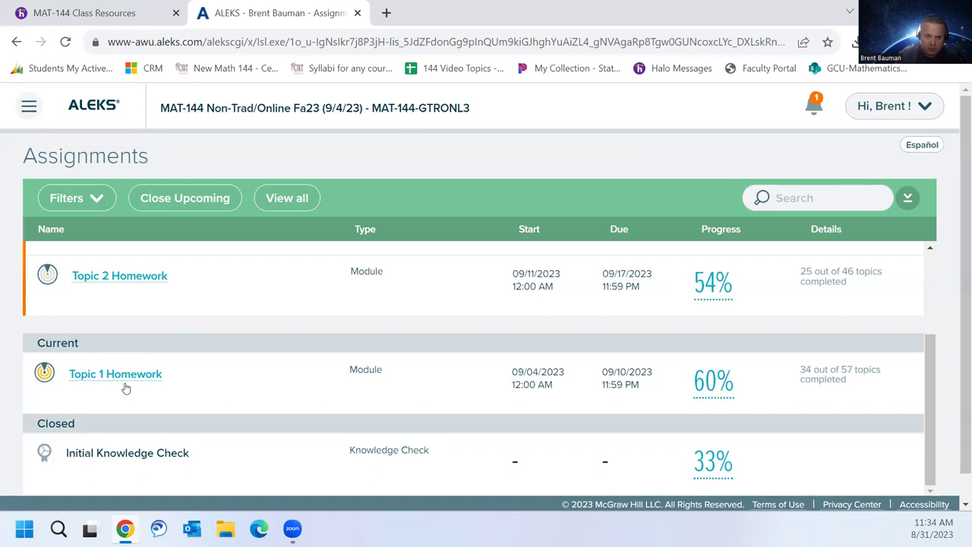
scroll(135, 391, up, 2)
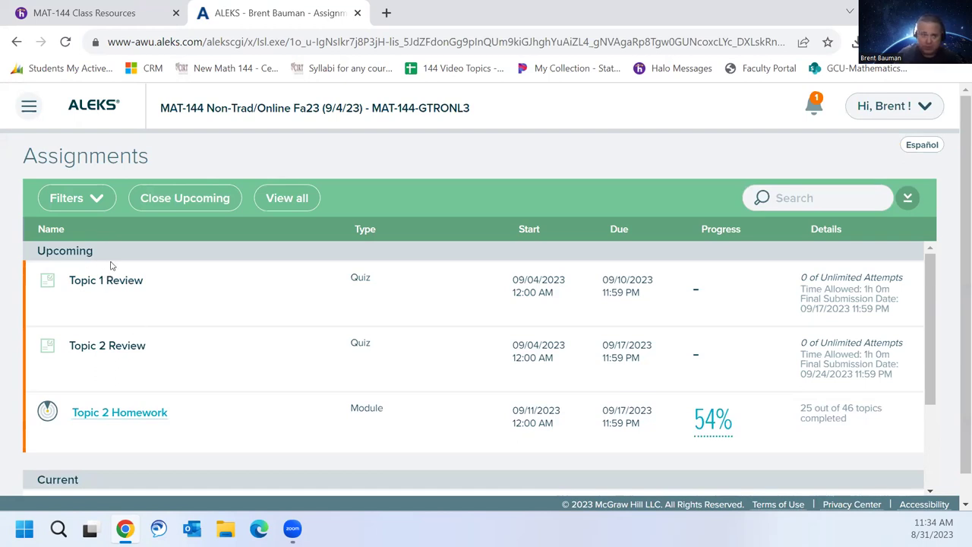
scroll(96, 323, down, 2)
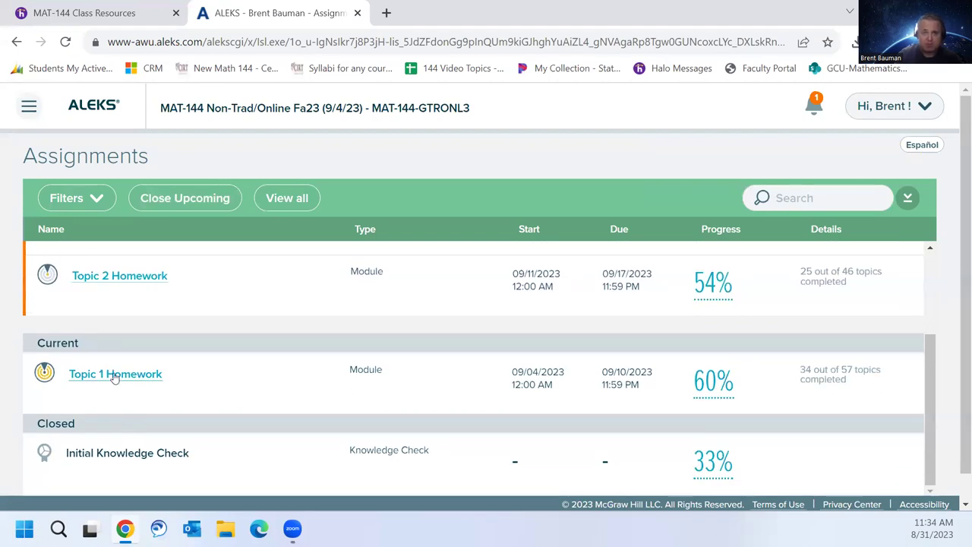
scroll(125, 365, up, 2)
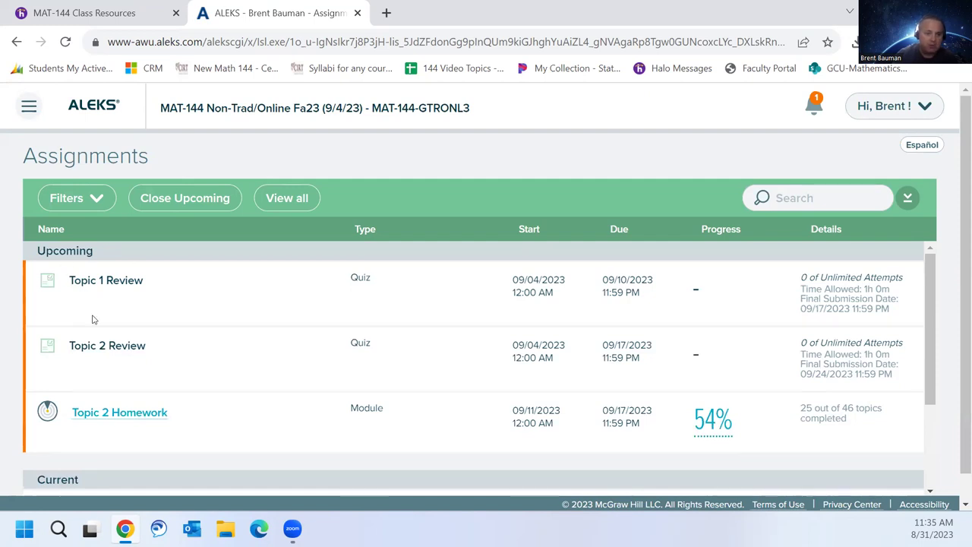
Open the course Resources and look through the DQ Templates and Instructions folder.
click(30, 109)
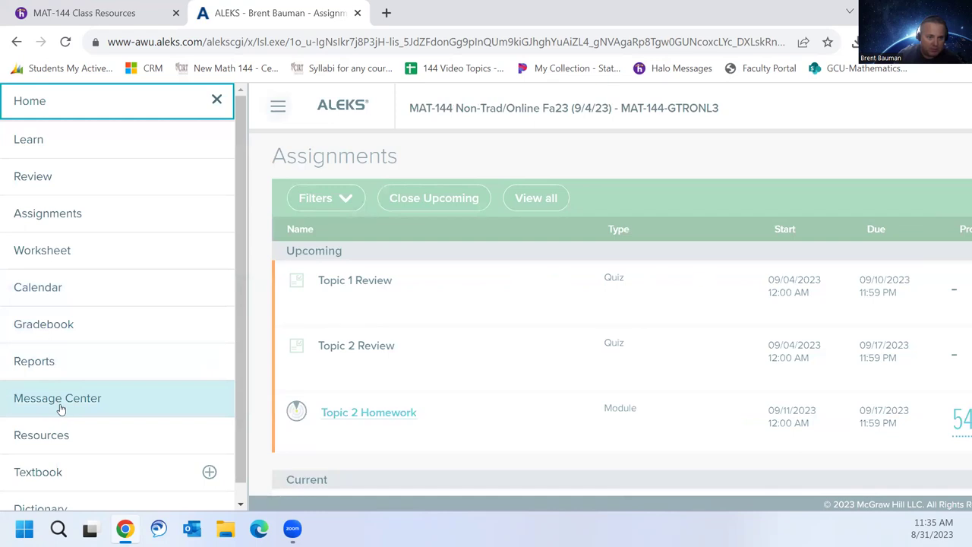
scroll(76, 418, down, 1)
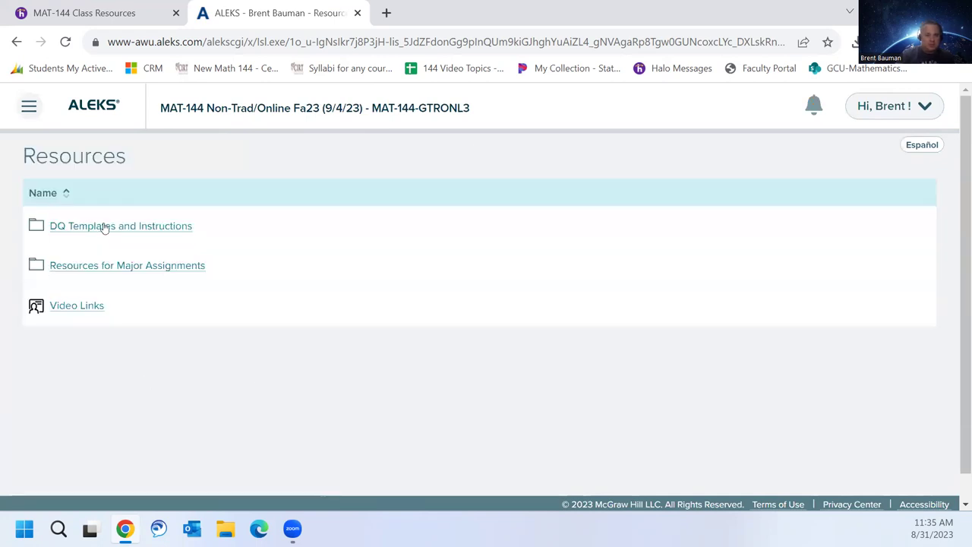
click(104, 226)
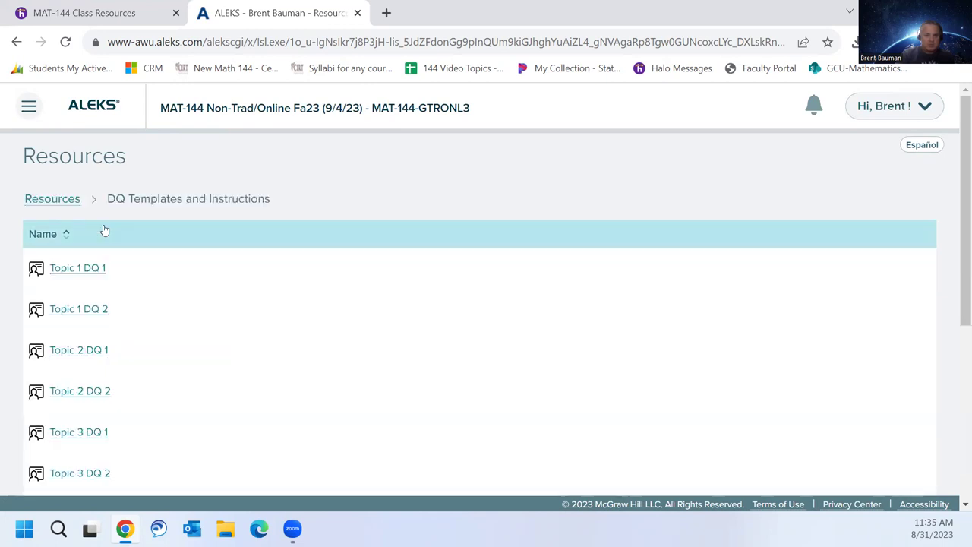
scroll(70, 304, down, 5)
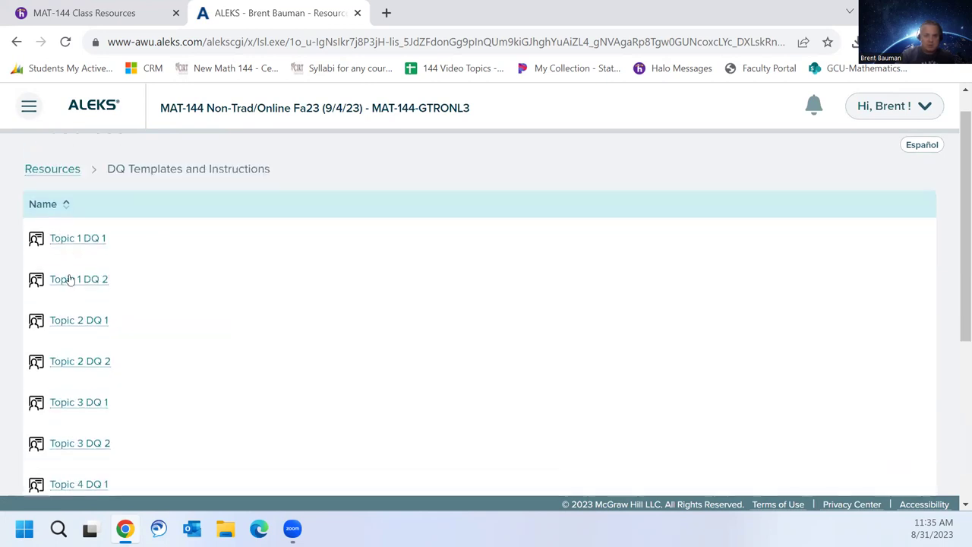
scroll(71, 350, up, 5)
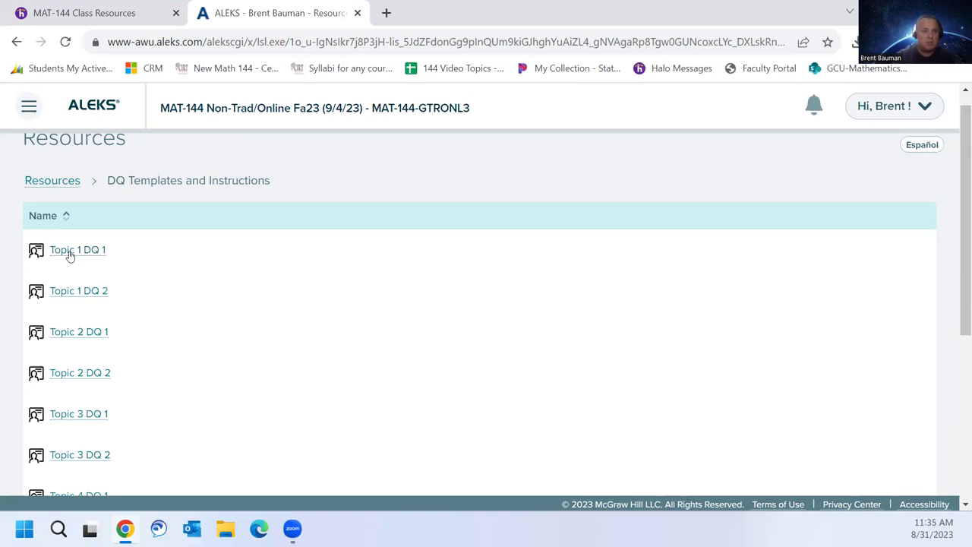
Look through the Resources for Major Assignments folder and return to the main Resources list.
click(67, 181)
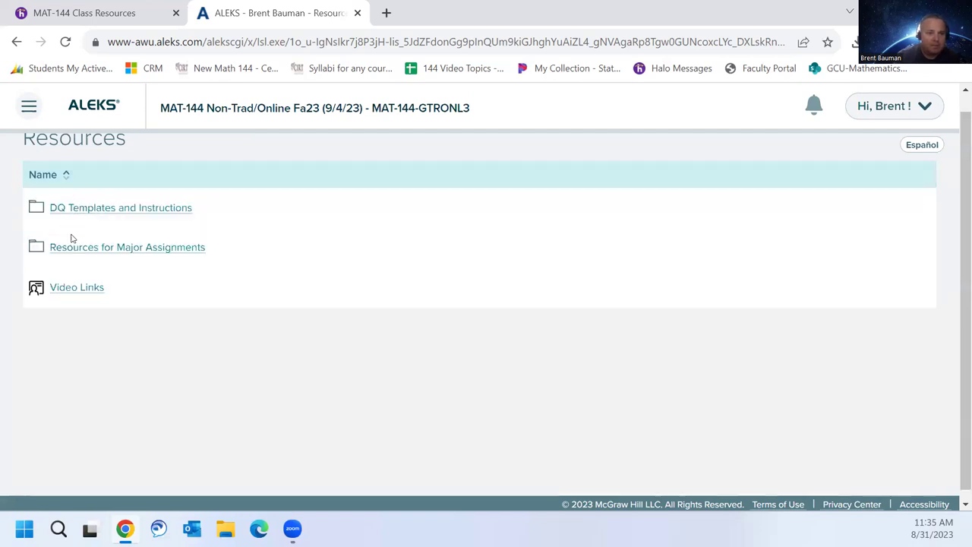
click(82, 247)
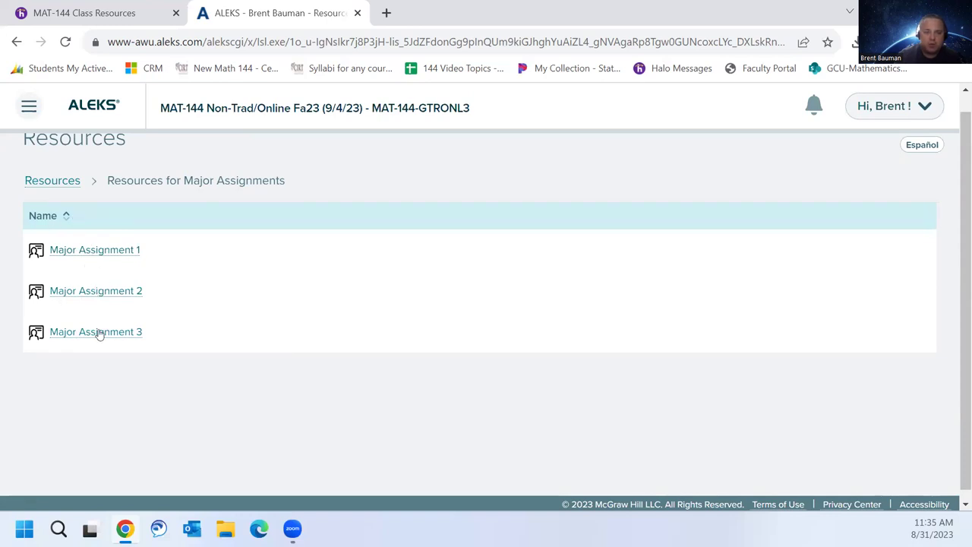
click(57, 184)
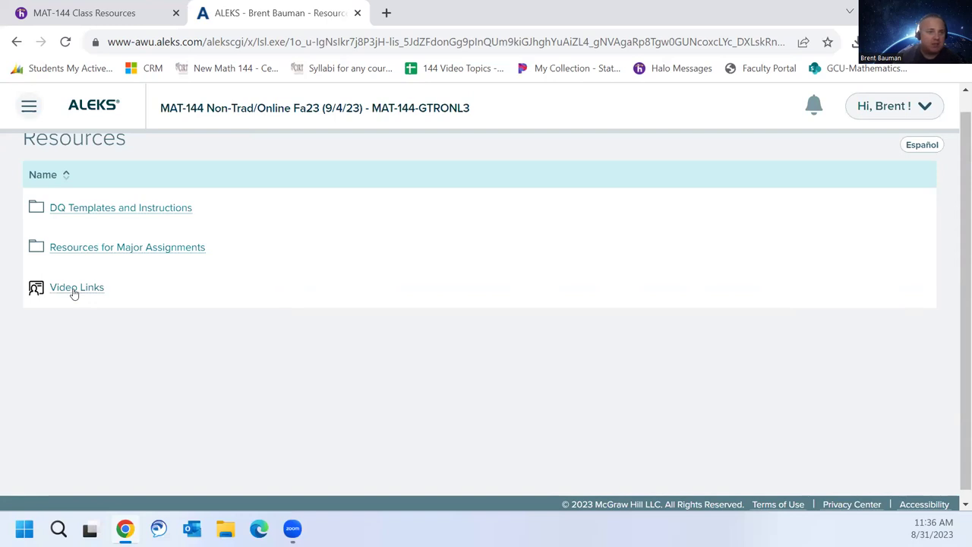
Look at the Textbook options, including the E-Book, in the course navigation, then close it.
click(29, 107)
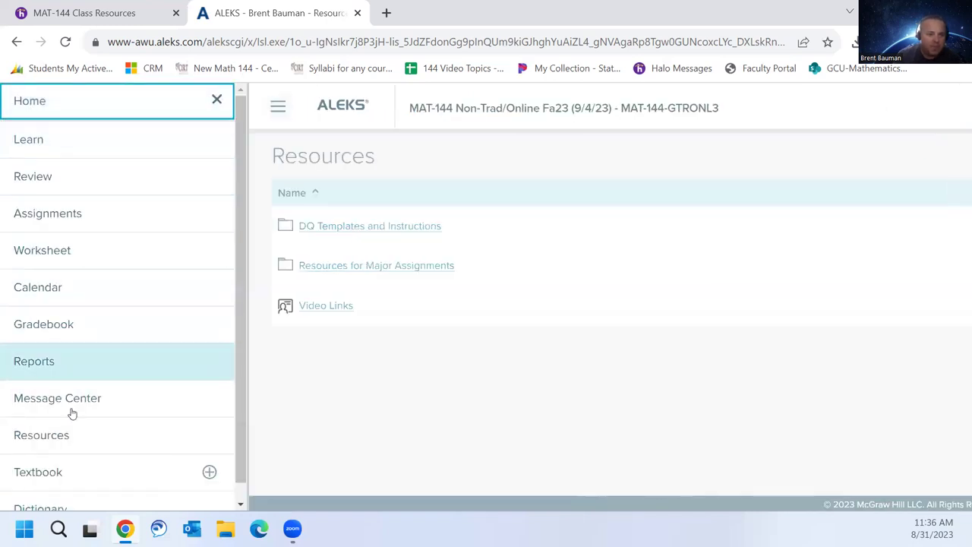
scroll(71, 416, down, 1)
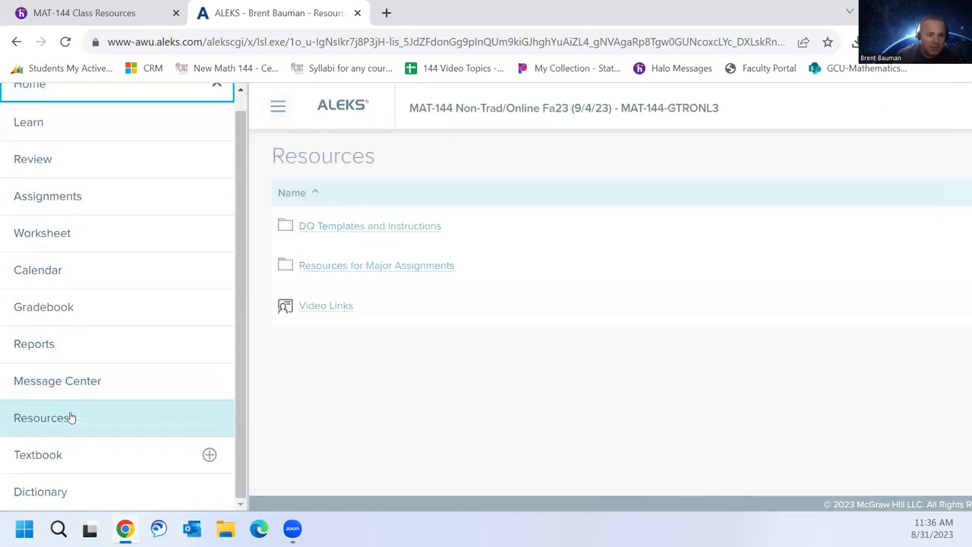
click(48, 456)
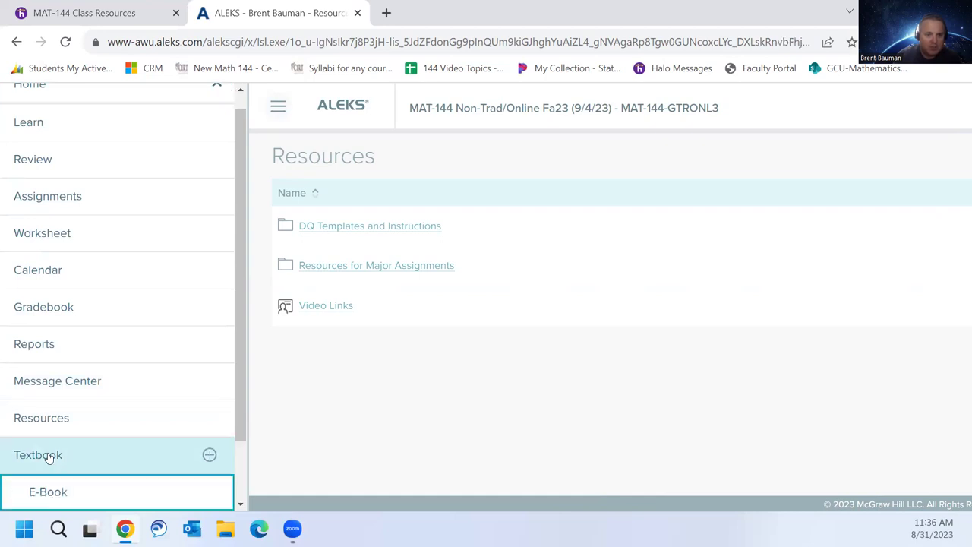
scroll(51, 413, down, 1)
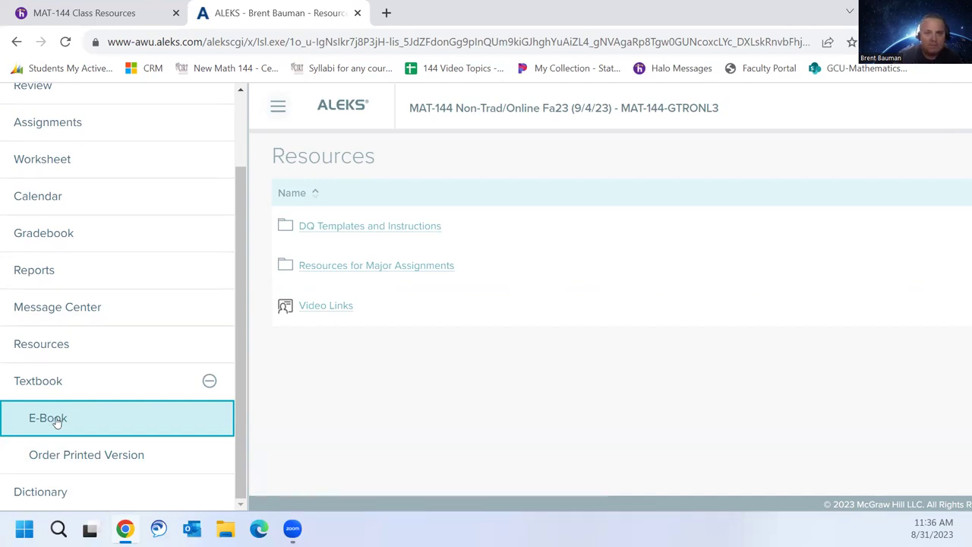
scroll(68, 410, up, 2)
click(217, 101)
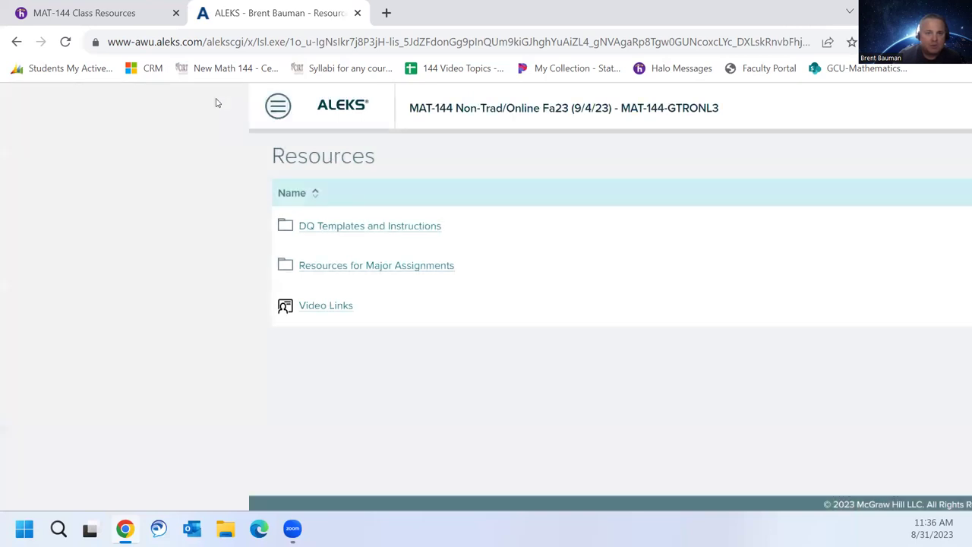